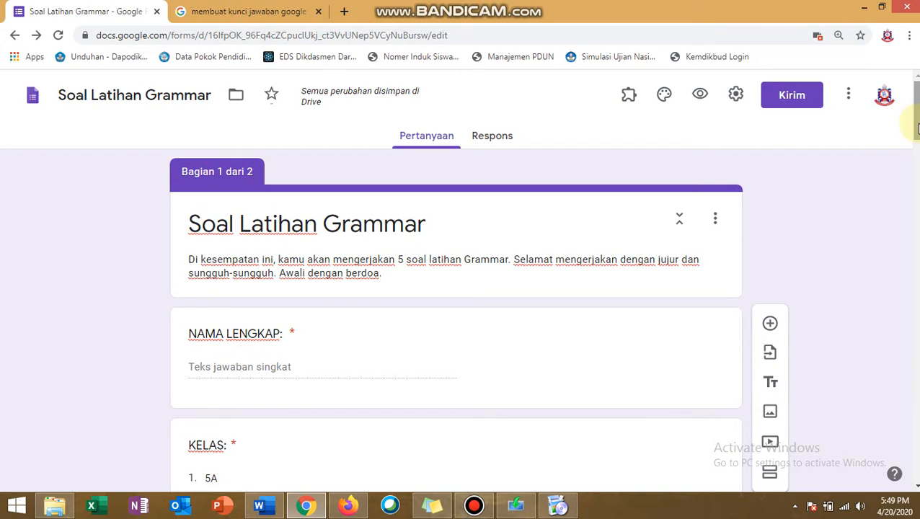
Open the form settings and limit each respondent to one response (Batasi ke 1 tanggapan).
mouse_move(917, 128)
mouse_down()
mouse_move(912, 427)
mouse_move(915, 130)
mouse_up()
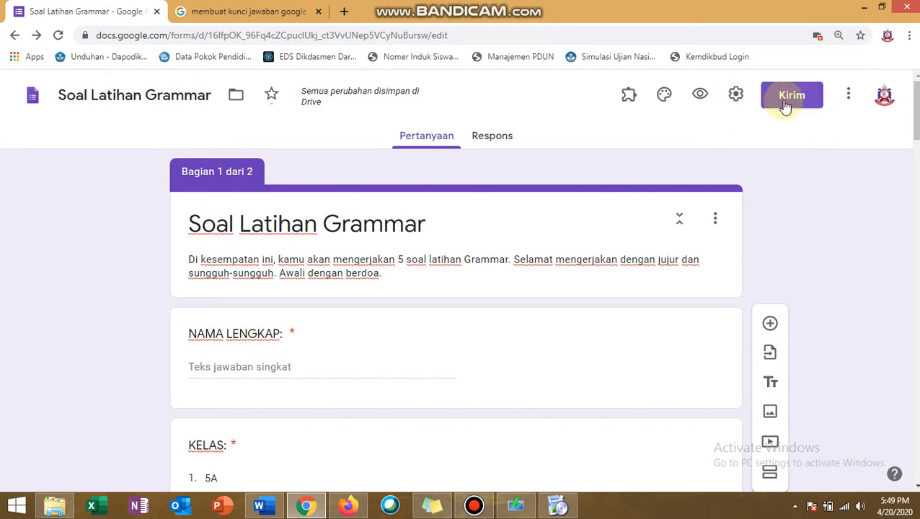
click(736, 101)
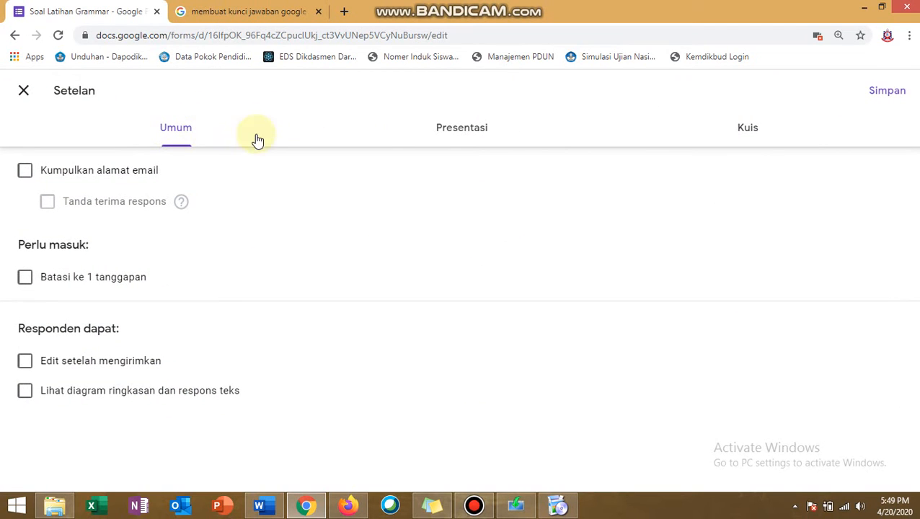
click(465, 143)
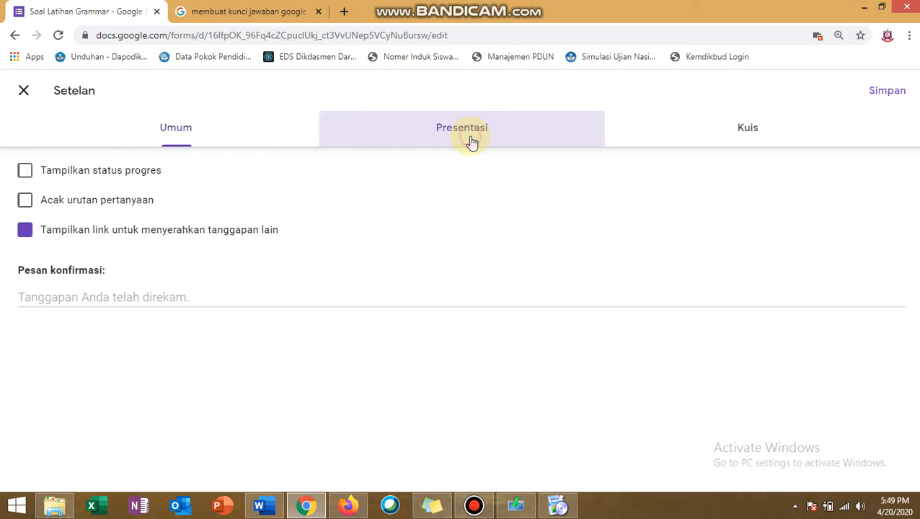
click(756, 134)
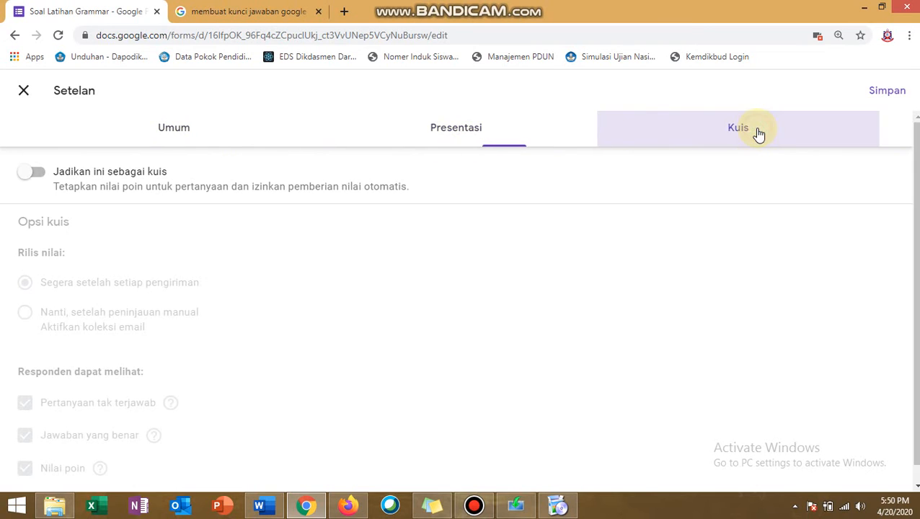
click(178, 134)
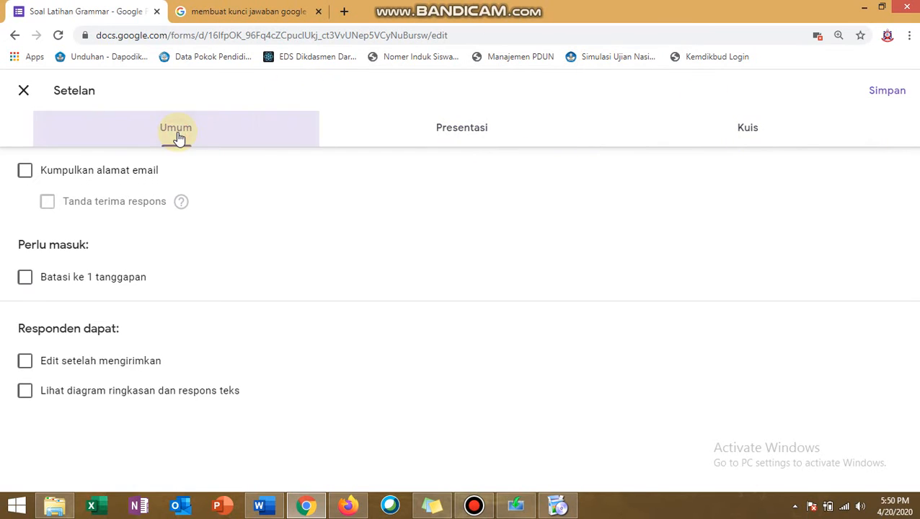
click(25, 278)
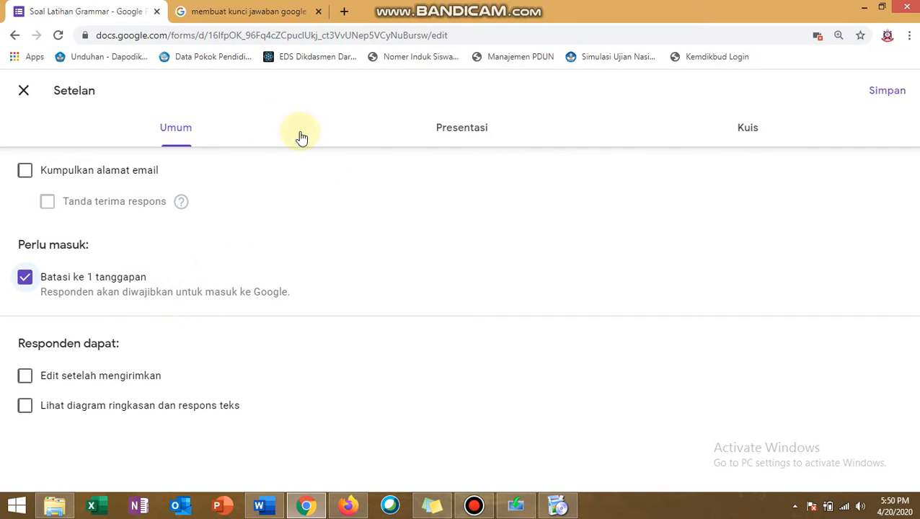
Set the confirmation message to "Terima kasih telah mengerjakan soal ini dengan jujur dan sungguh-sungguh.".
click(467, 137)
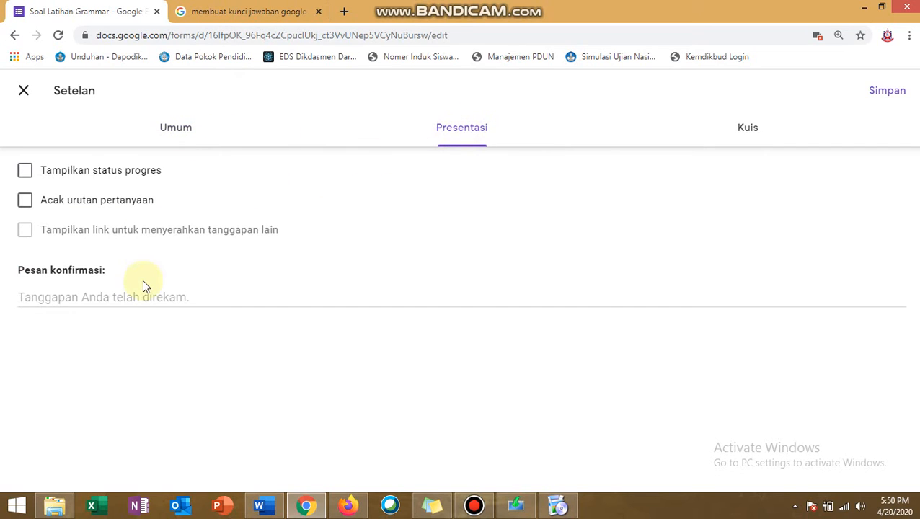
drag(20, 272, 101, 271)
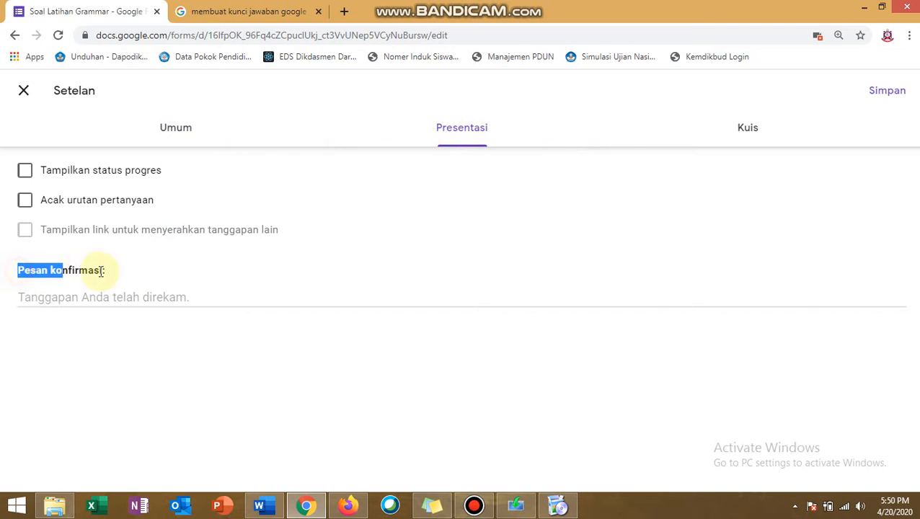
click(202, 300)
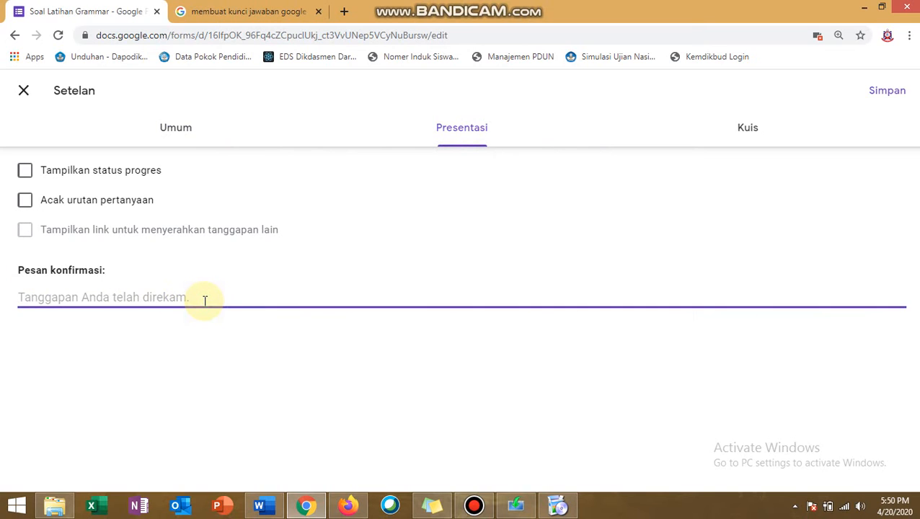
text(T)
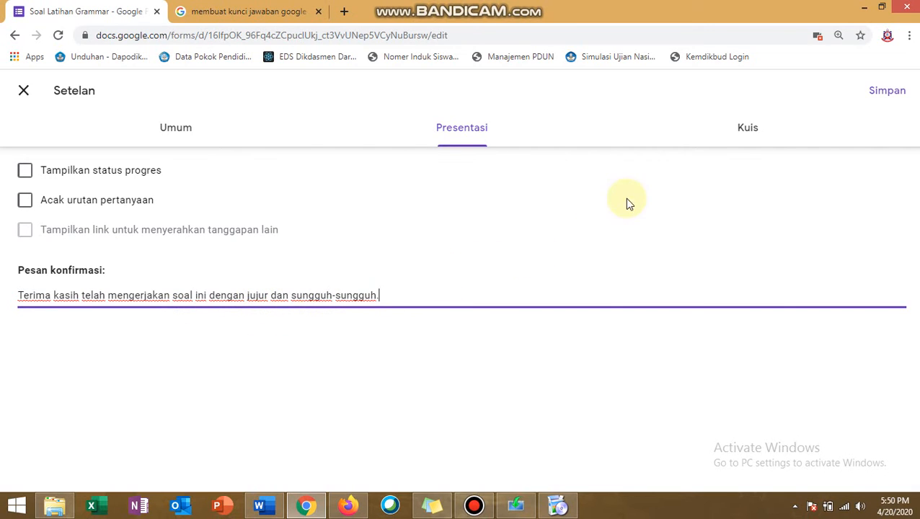
Make the form a quiz (Jadikan ini sebagai kuis) with grades released immediately after each submission (Segera setelah setiap pengiriman).
click(759, 137)
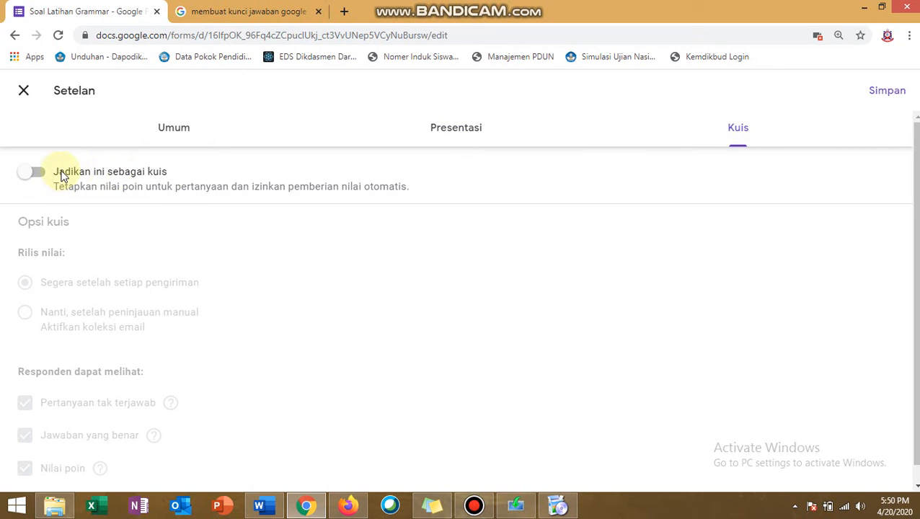
drag(56, 176, 173, 175)
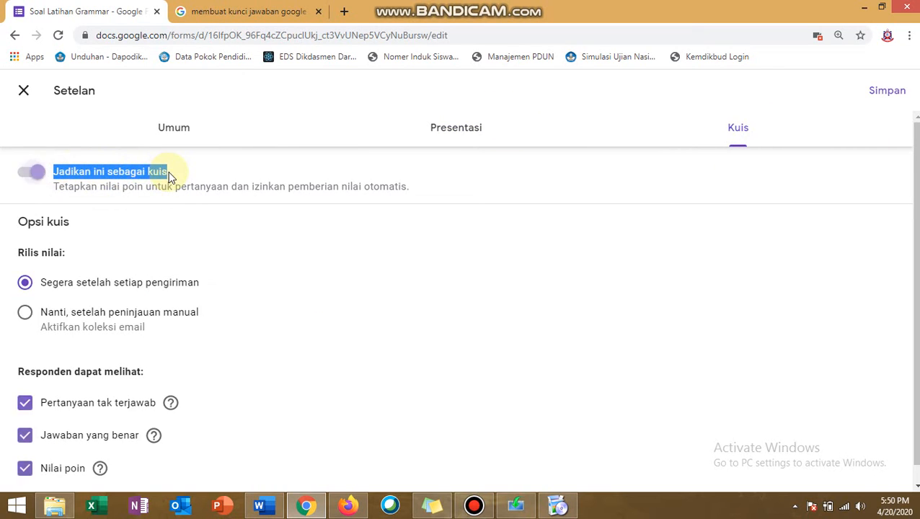
click(25, 179)
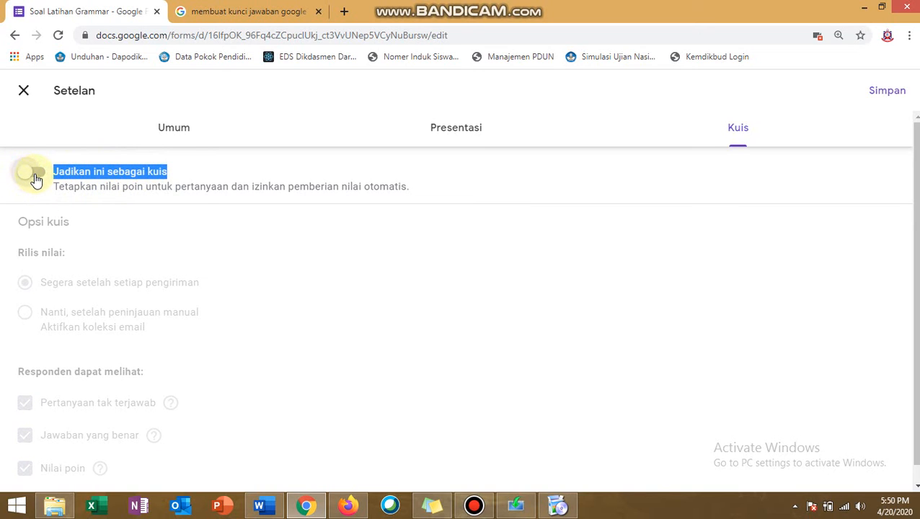
click(34, 176)
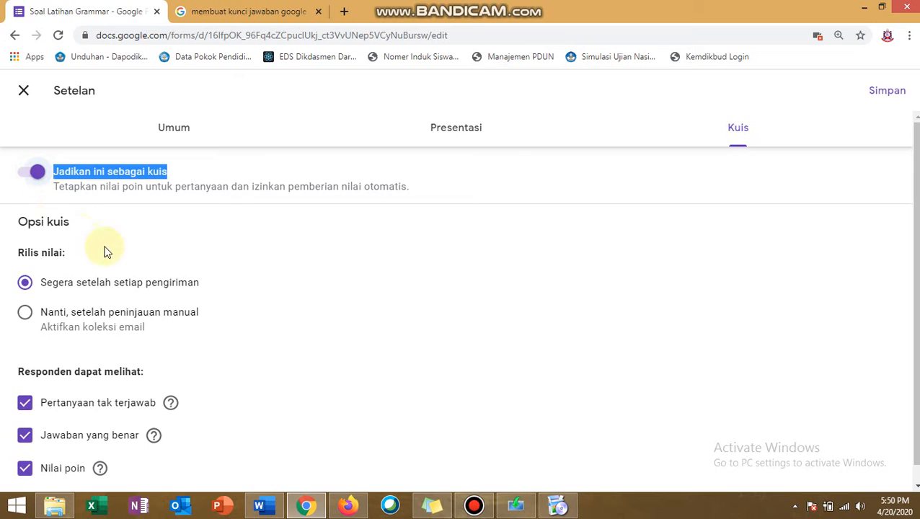
drag(68, 255, 33, 253)
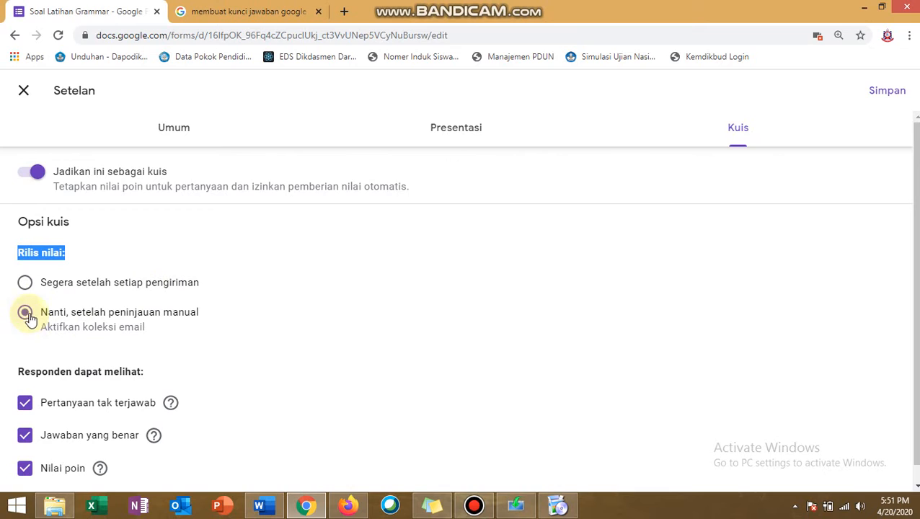
click(29, 318)
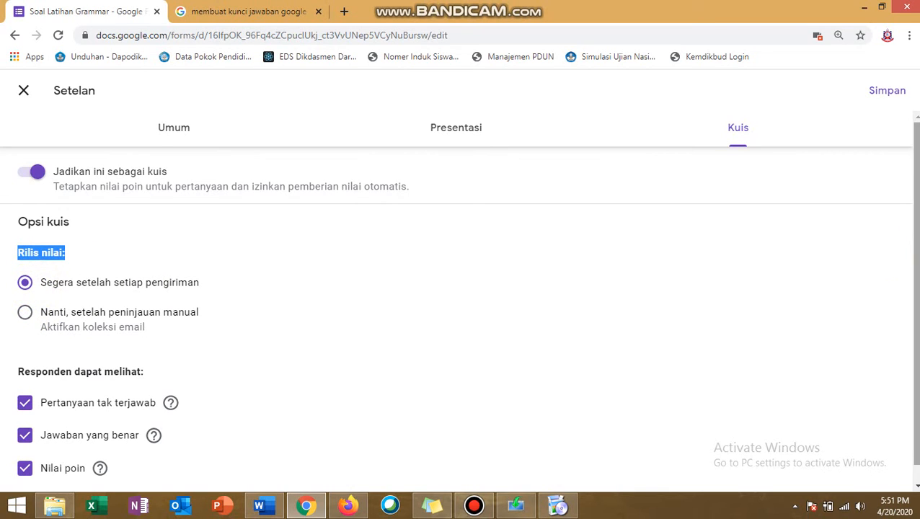
scroll(559, 303, down, 1)
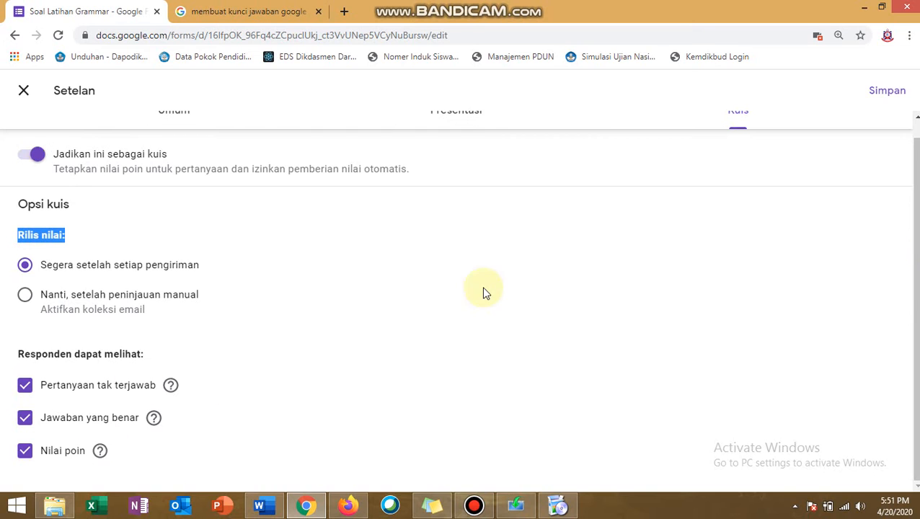
scroll(858, 164, up, 1)
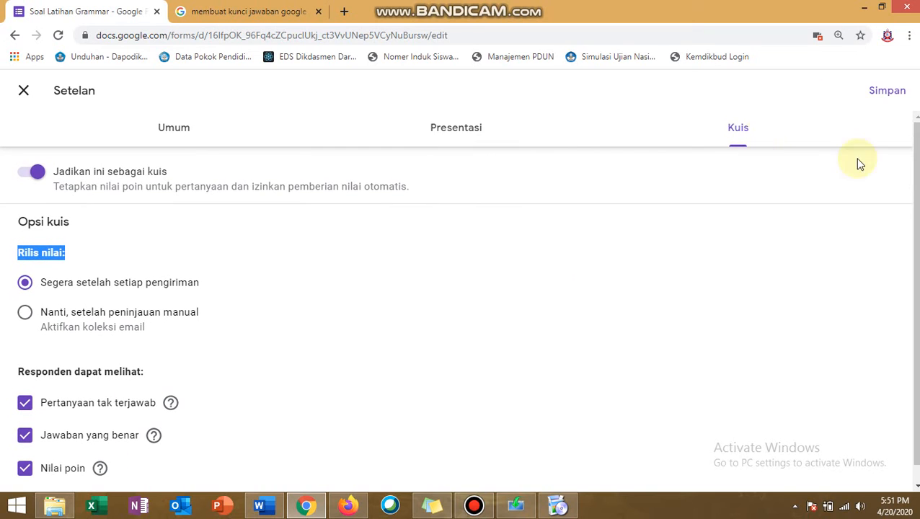
Turn off email address collection (Kumpulkan alamat email) and save the form settings.
click(467, 133)
click(194, 132)
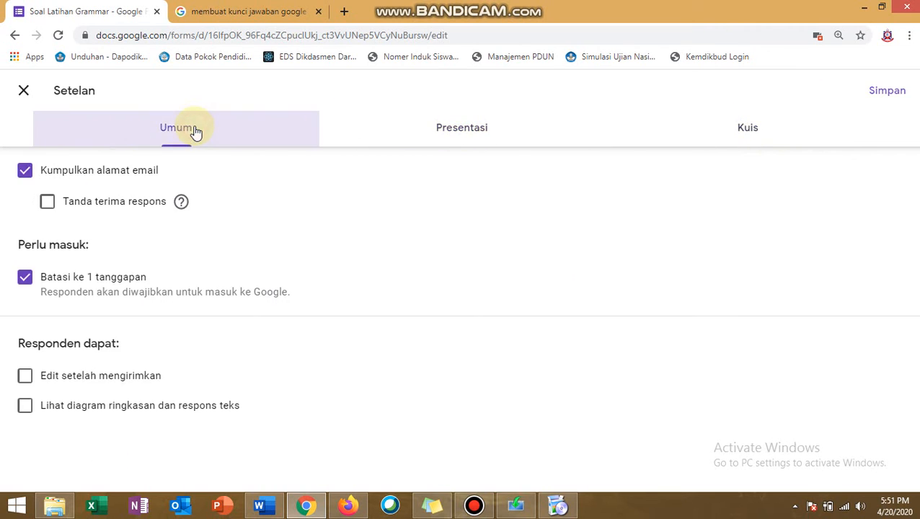
click(25, 173)
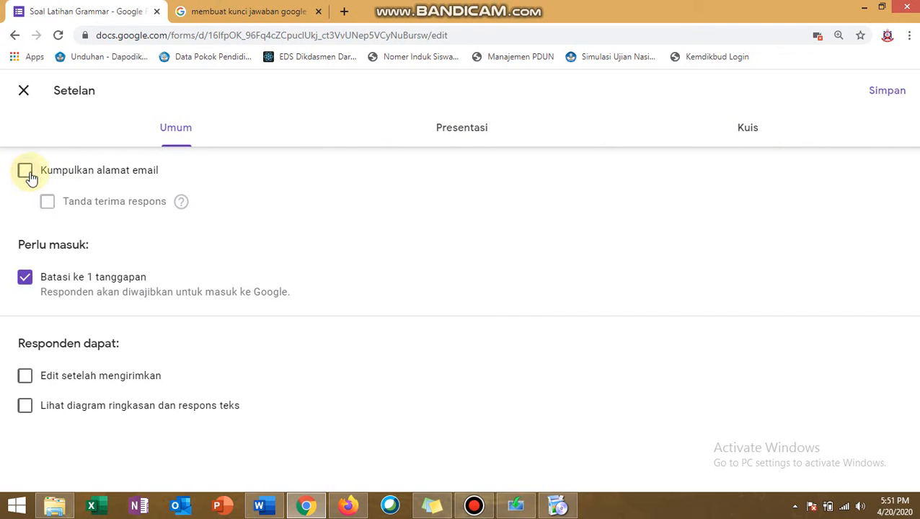
click(463, 138)
click(757, 131)
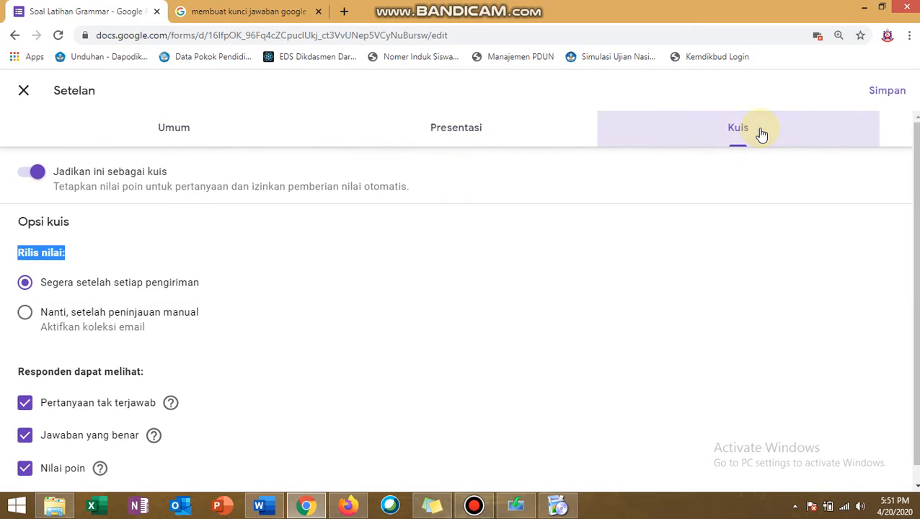
click(888, 95)
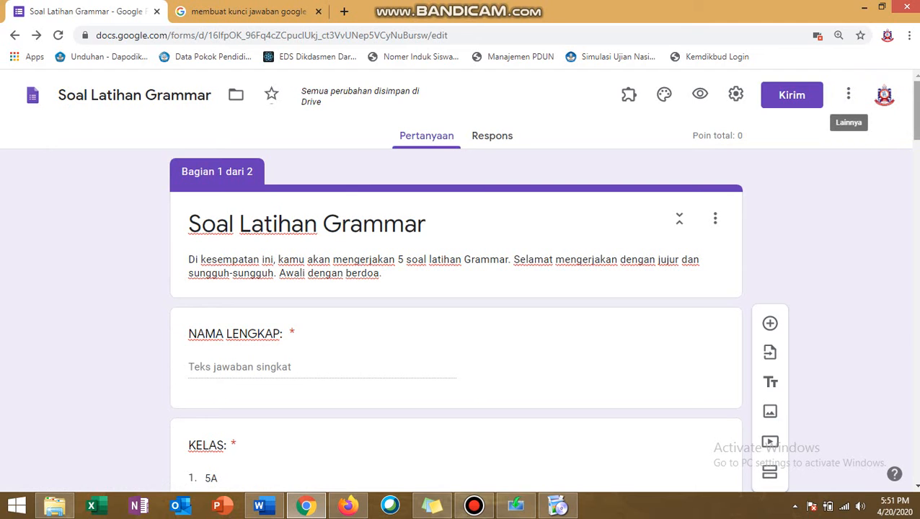
Set the answer key of the question "The earth ____ round the sun." to Goes, worth 2 points.
scroll(459, 282, down, 10)
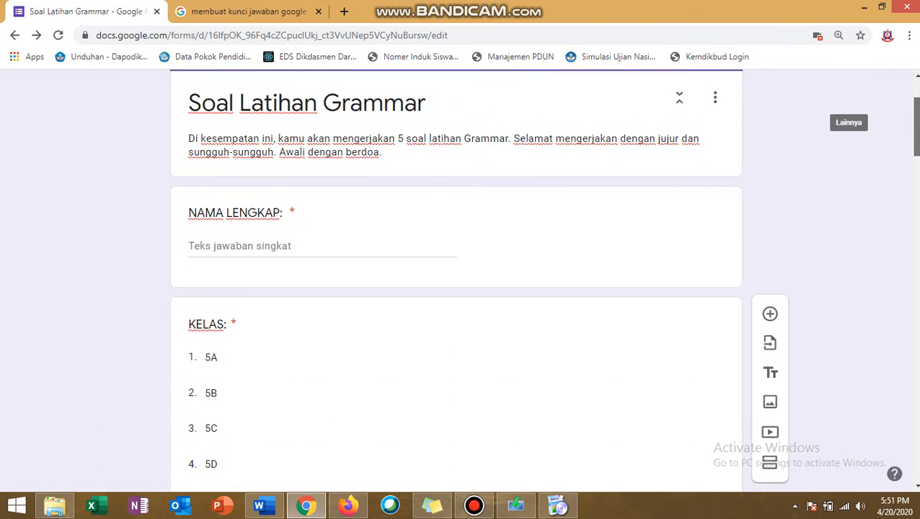
scroll(458, 281, down, 3)
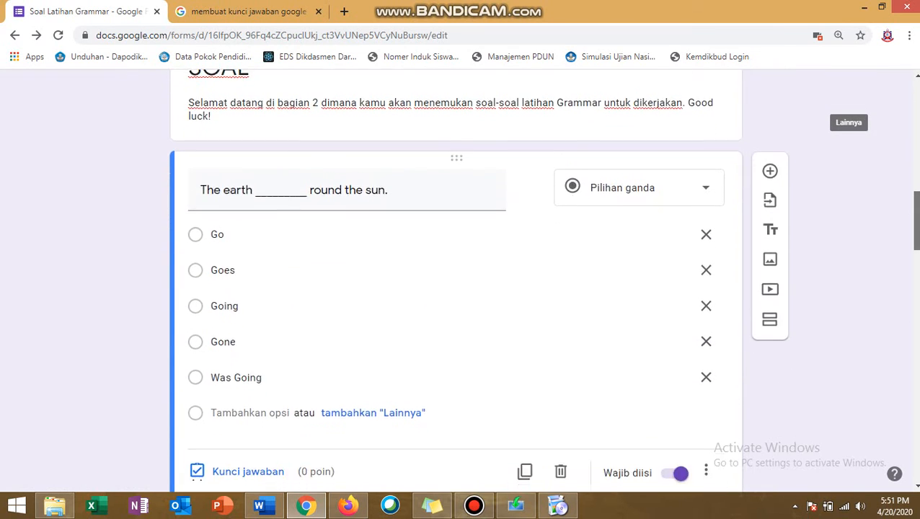
scroll(459, 281, up, 3)
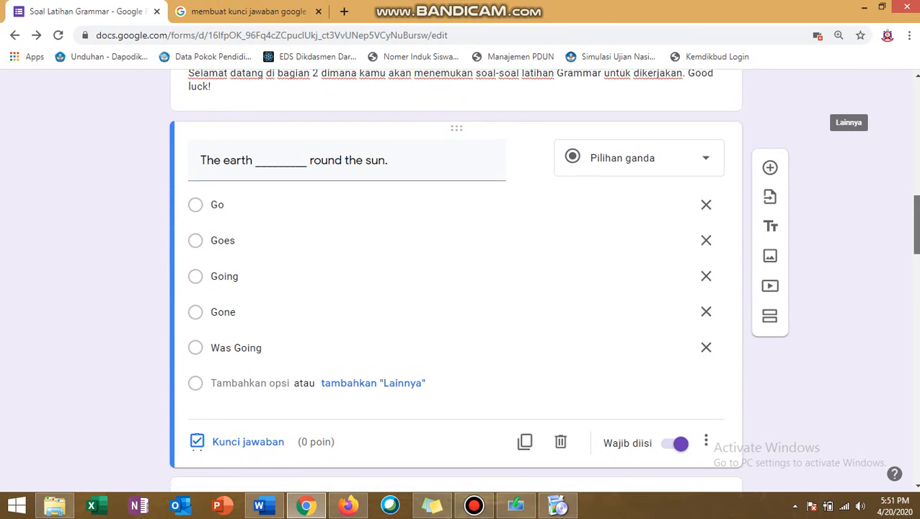
drag(917, 214, 916, 228)
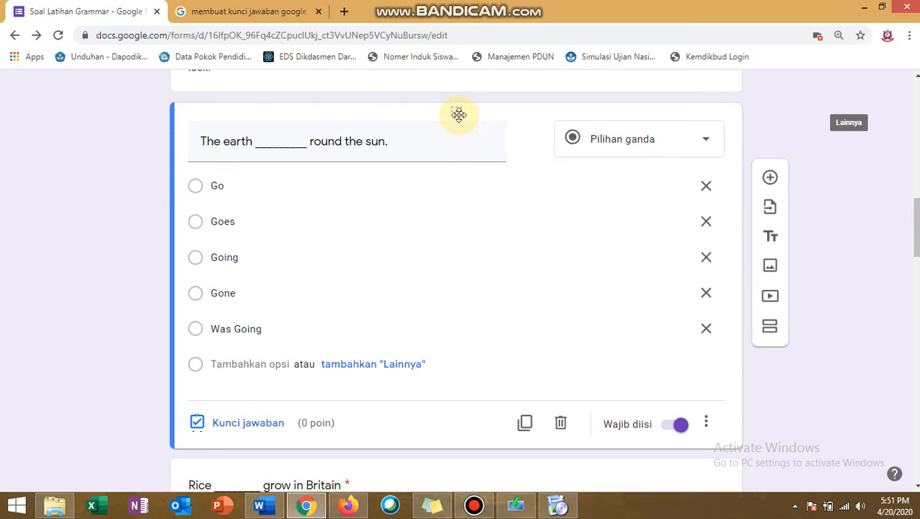
click(249, 423)
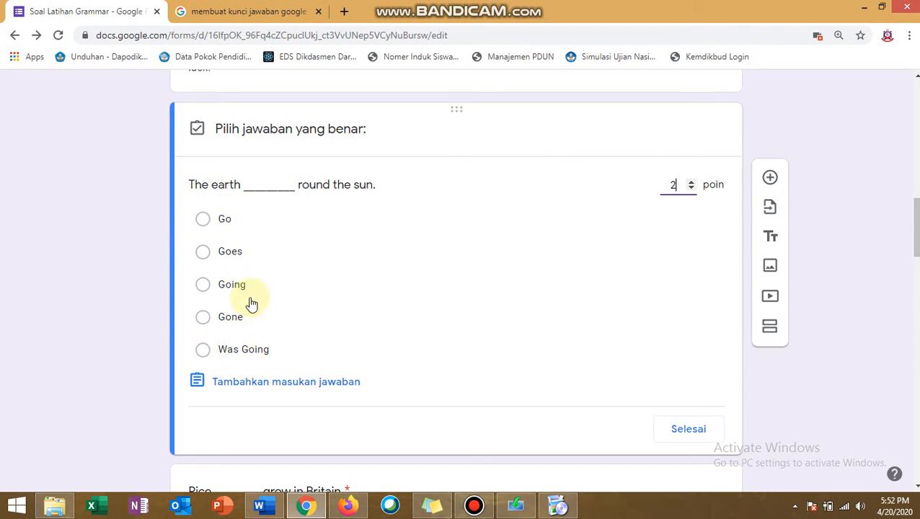
click(203, 253)
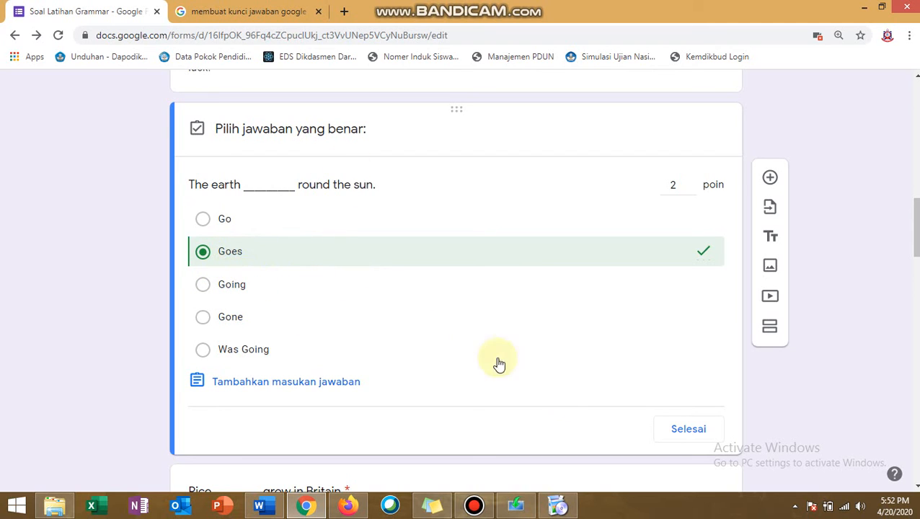
click(685, 430)
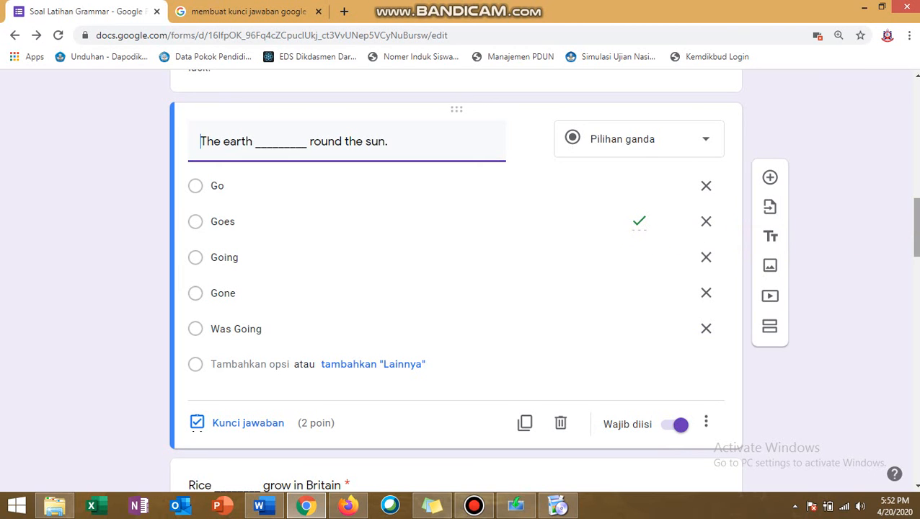
Set the answer key of the question "Rice ____ grow in Britain" to Doesn't, worth 2 points.
scroll(916, 223, down, 4)
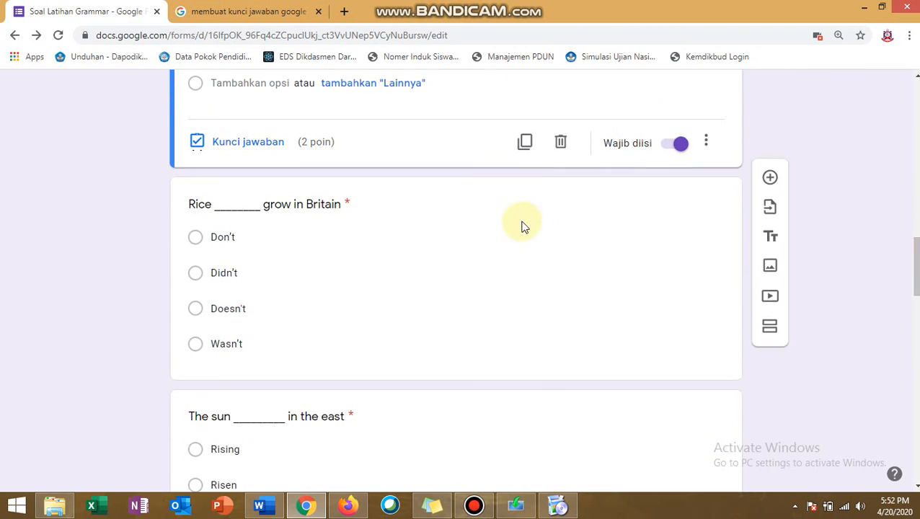
click(448, 186)
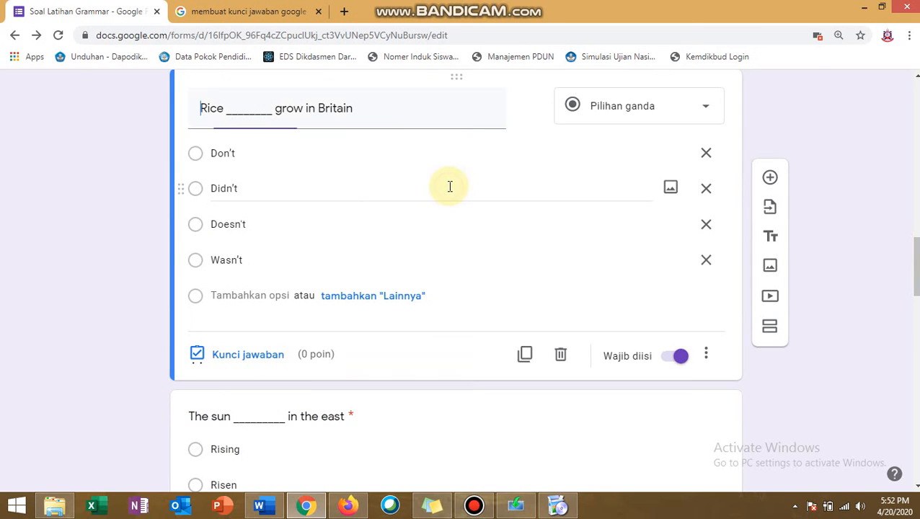
drag(916, 267, 917, 261)
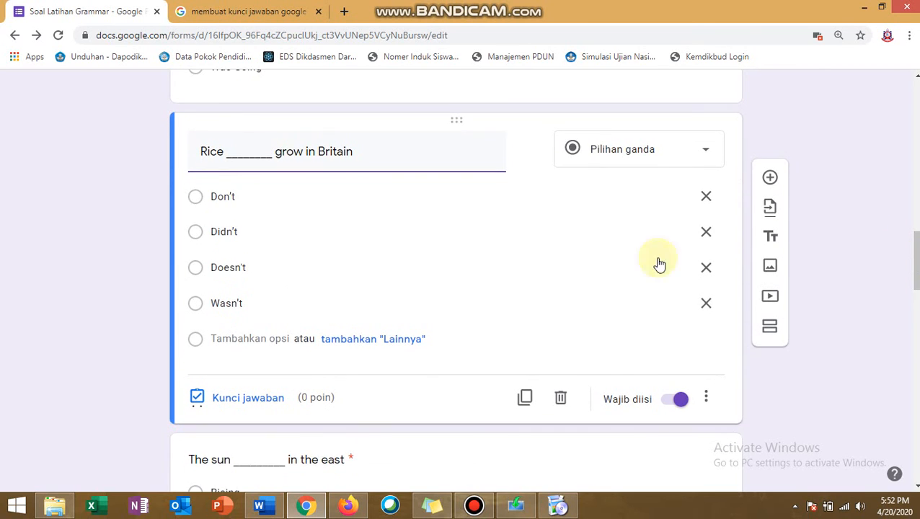
click(243, 398)
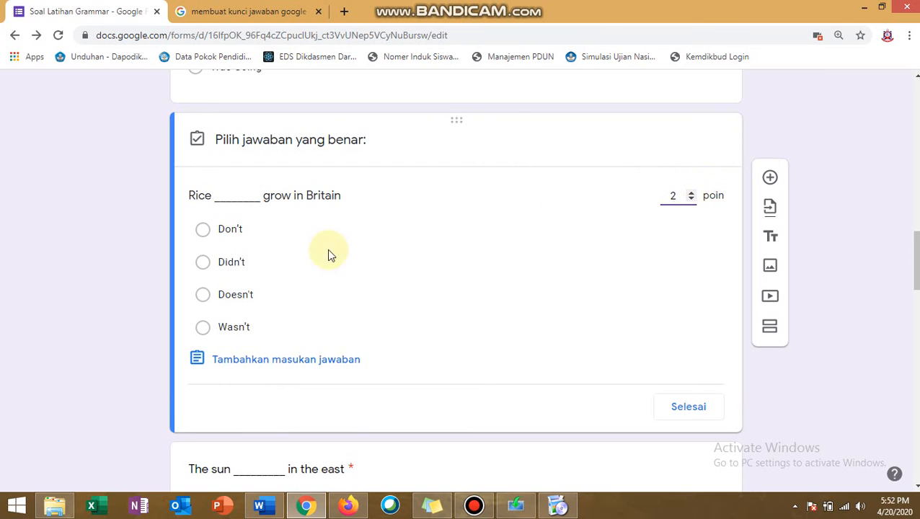
click(203, 296)
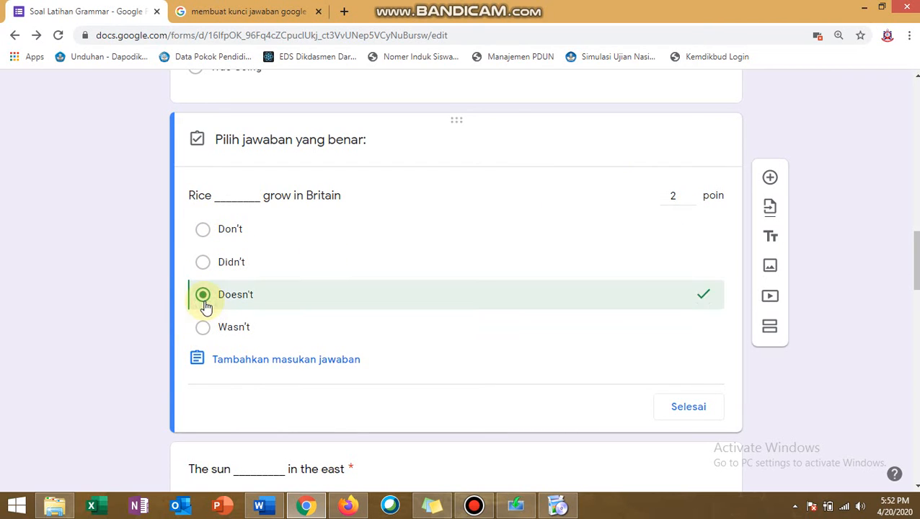
click(700, 409)
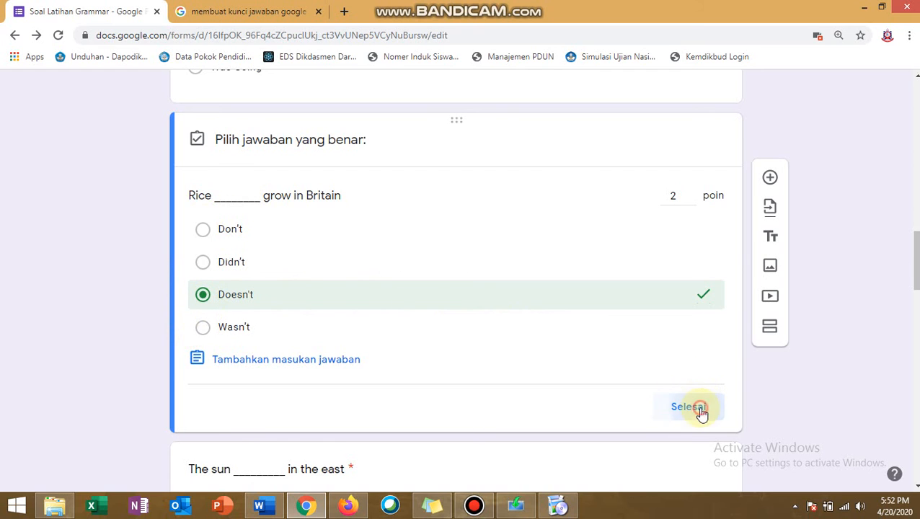
Set the answer key of the question "The sun ____ in the east" to Rises, worth 2 points.
drag(917, 266, 917, 299)
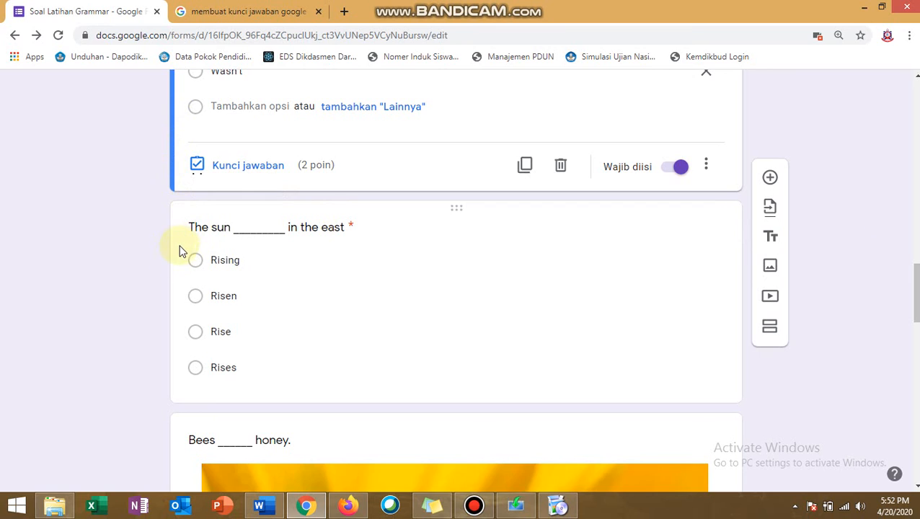
click(463, 210)
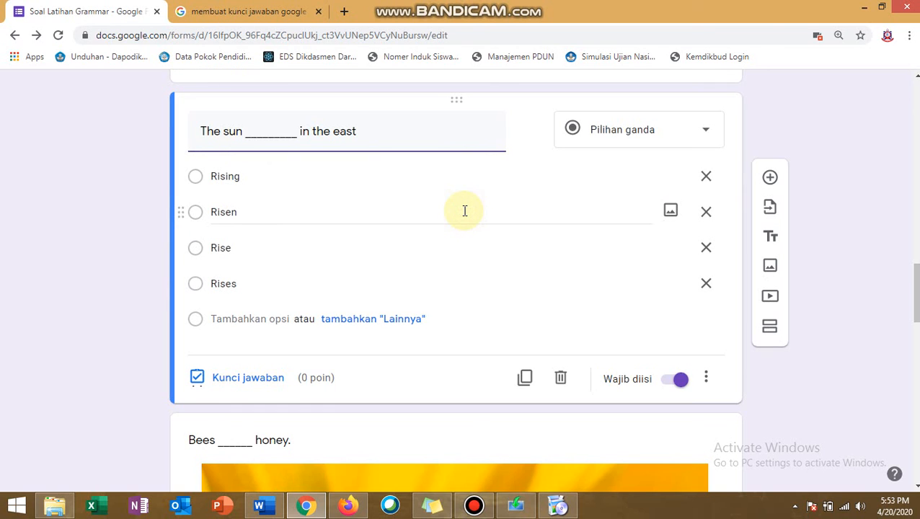
click(249, 384)
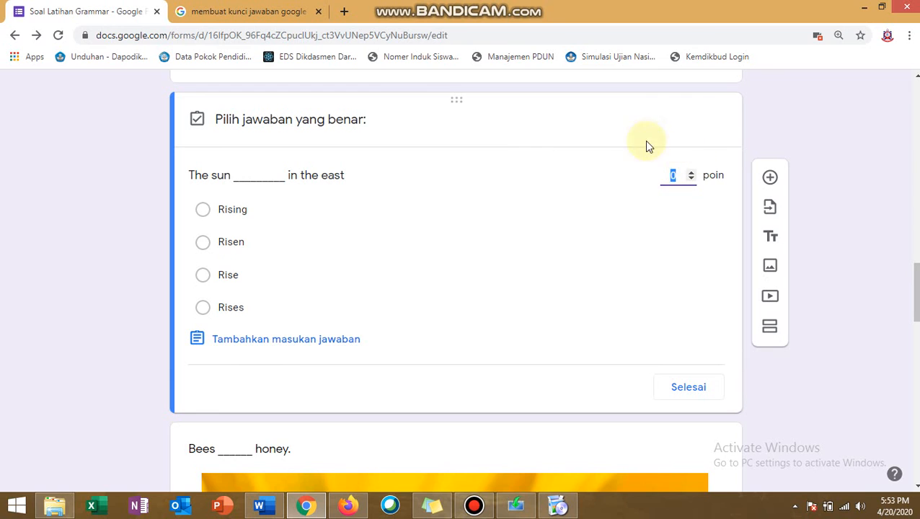
text(2)
click(204, 310)
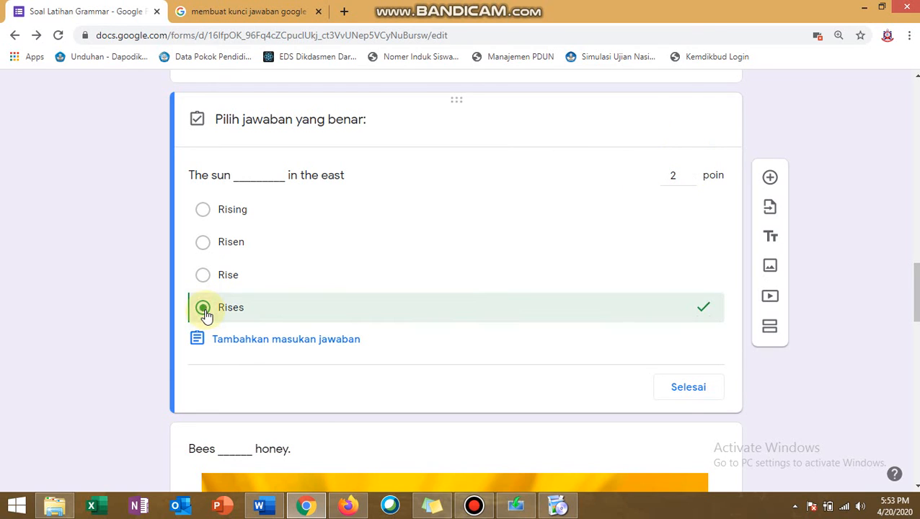
click(689, 388)
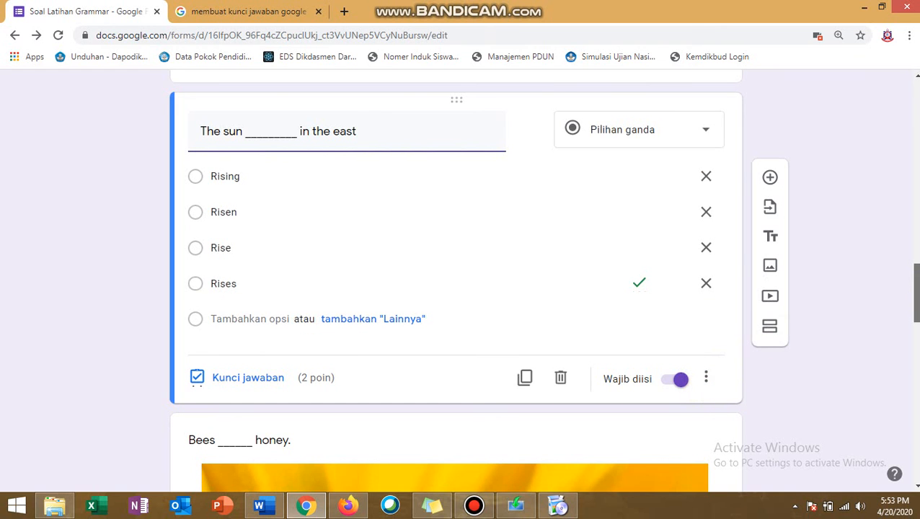
scroll(456, 281, down, 10)
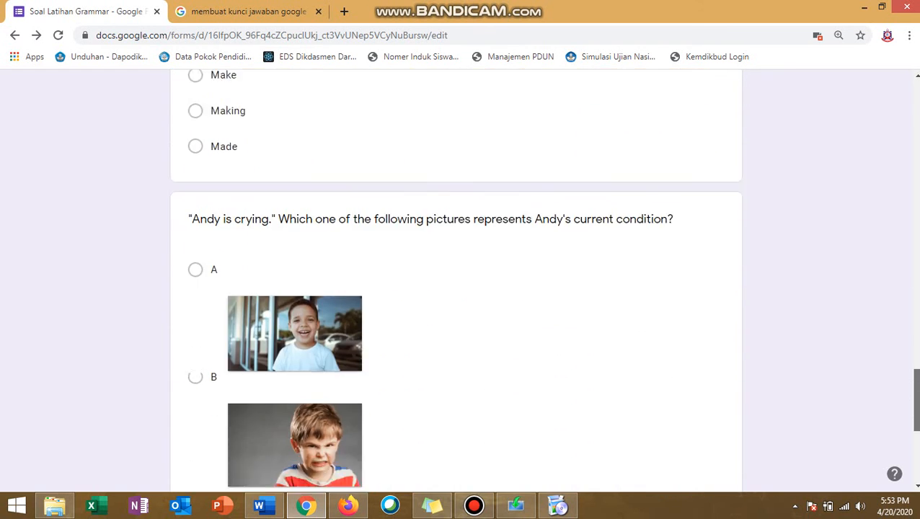
scroll(455, 281, down, 5)
scroll(456, 281, up, 9)
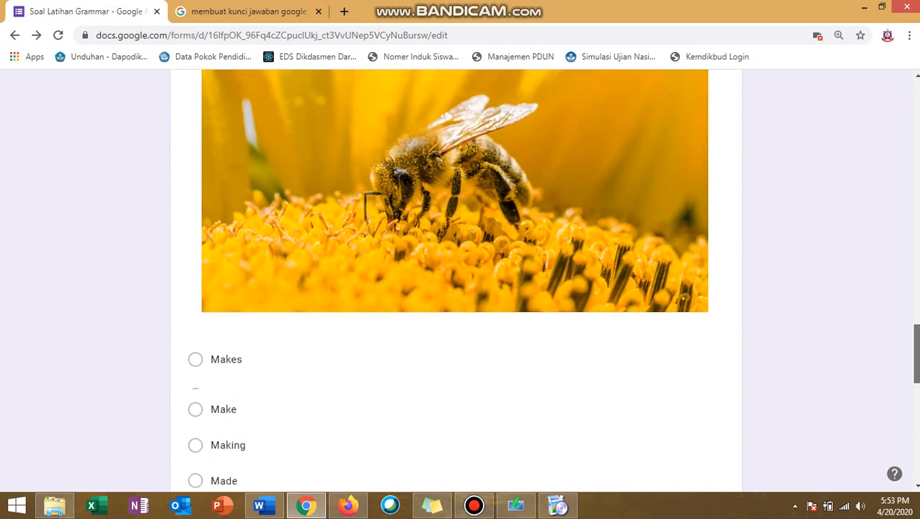
scroll(456, 281, up, 7)
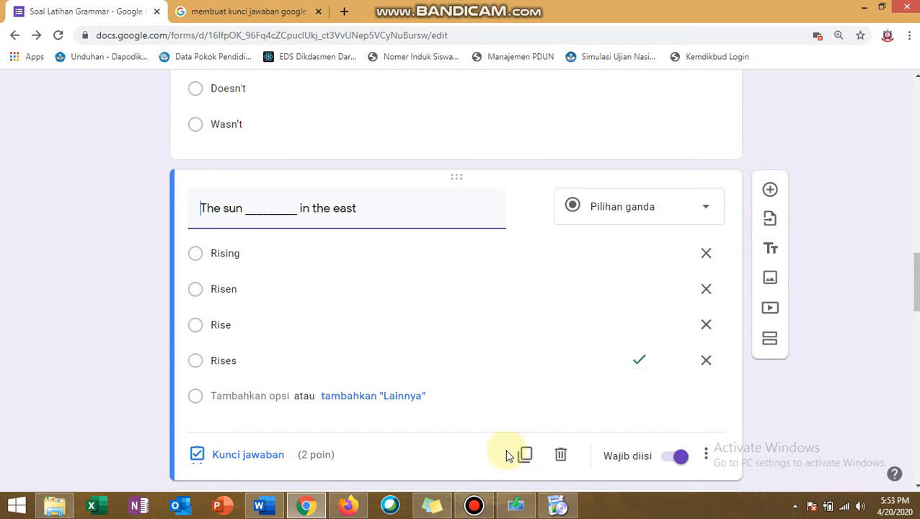
click(473, 508)
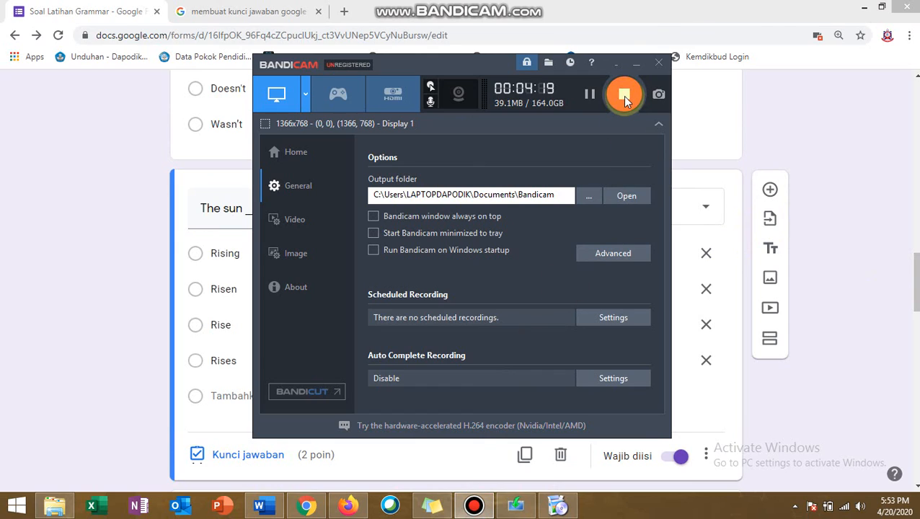